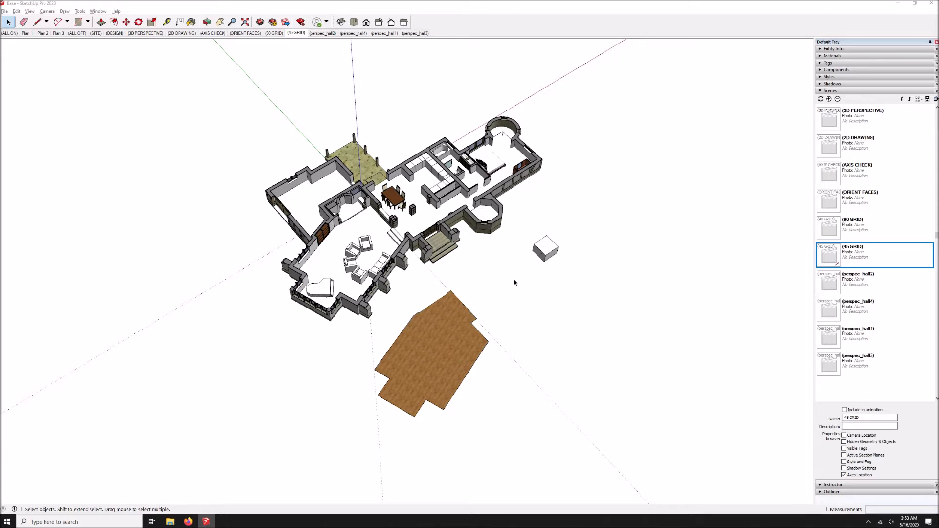
Select the whole house model to examine its alignment to the axes from above, and clear the selection
{"action": "key", "text": "ctrl+a"}
{"action": "middle_click_drag", "start_coordinate": [274, 337], "coordinate": [293, 391]}
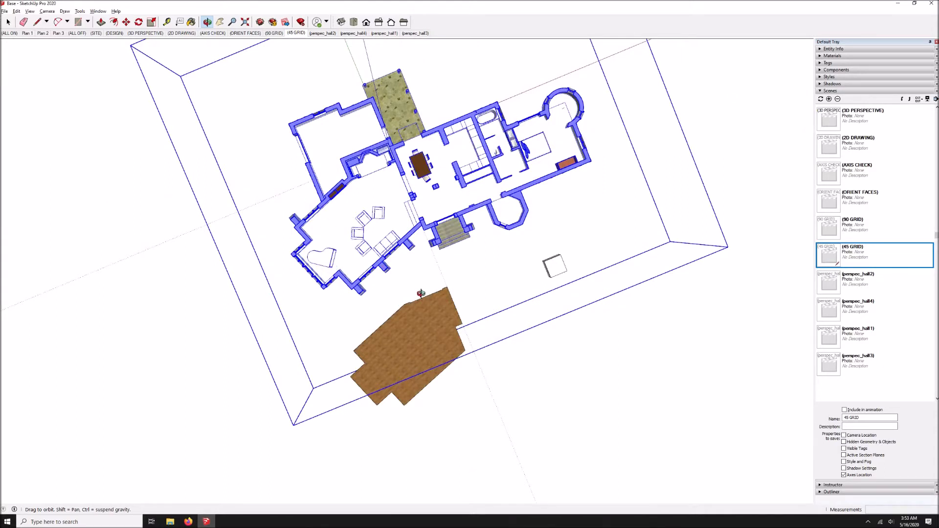
{"action": "key", "text": "space"}
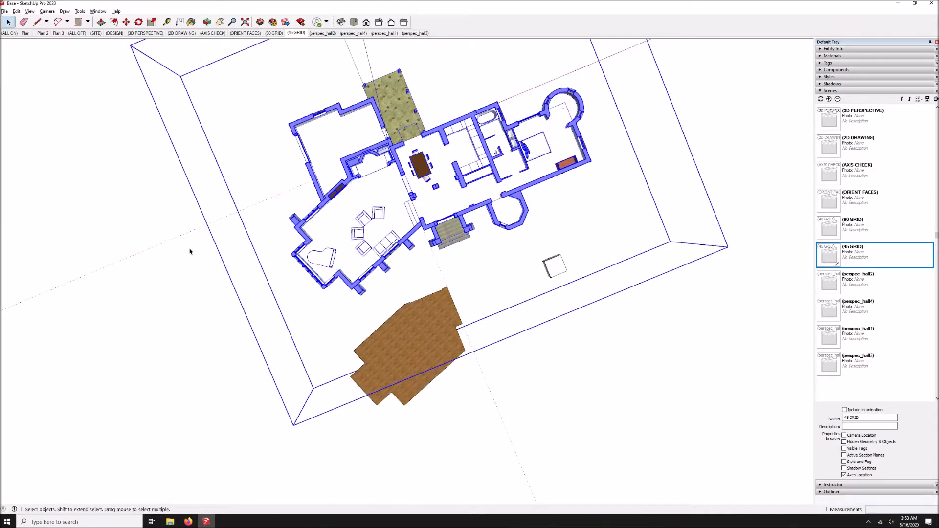
{"action": "left_click", "coordinate": [190, 251]}
{"action": "middle_click_drag", "start_coordinate": [375, 292], "coordinate": [373, 252]}
{"action": "scroll", "coordinate": [391, 174], "scroll_direction": "up", "scroll_amount": 4}
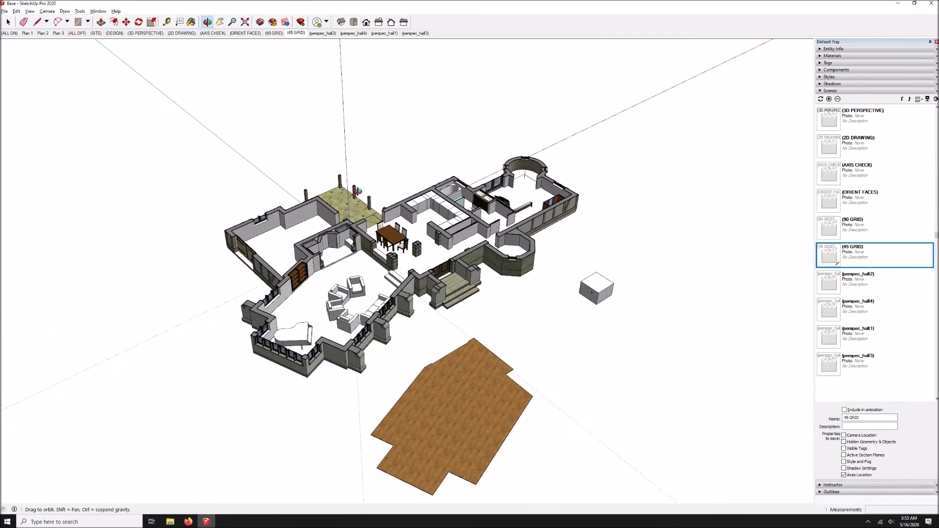
{"action": "key", "text": "space"}
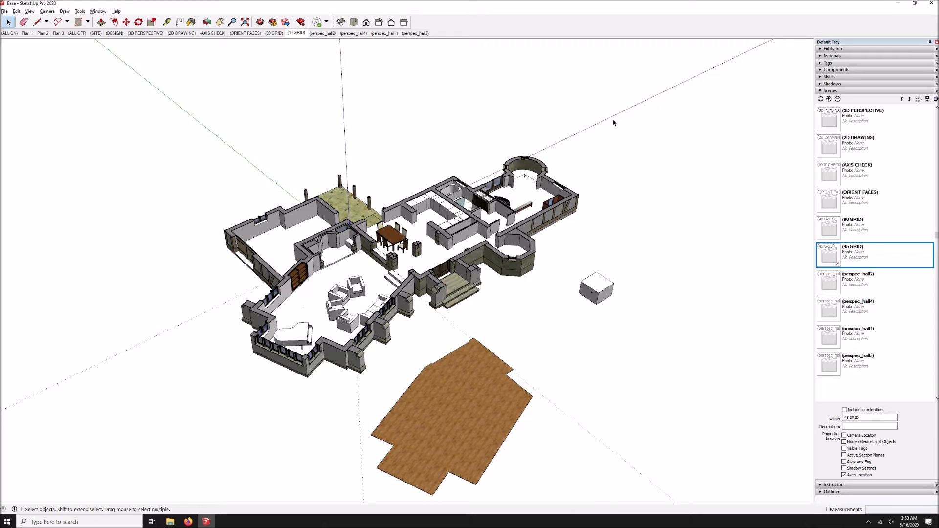
Compare the axes of the (90 GRID) scene with those of the (45 GRID) scene
{"action": "left_click", "coordinate": [274, 33]}
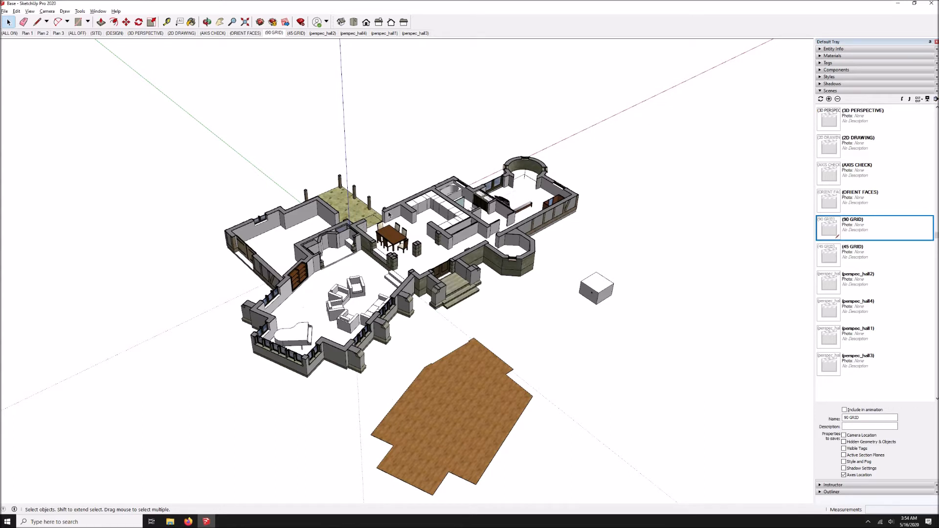
{"action": "left_click", "coordinate": [295, 33]}
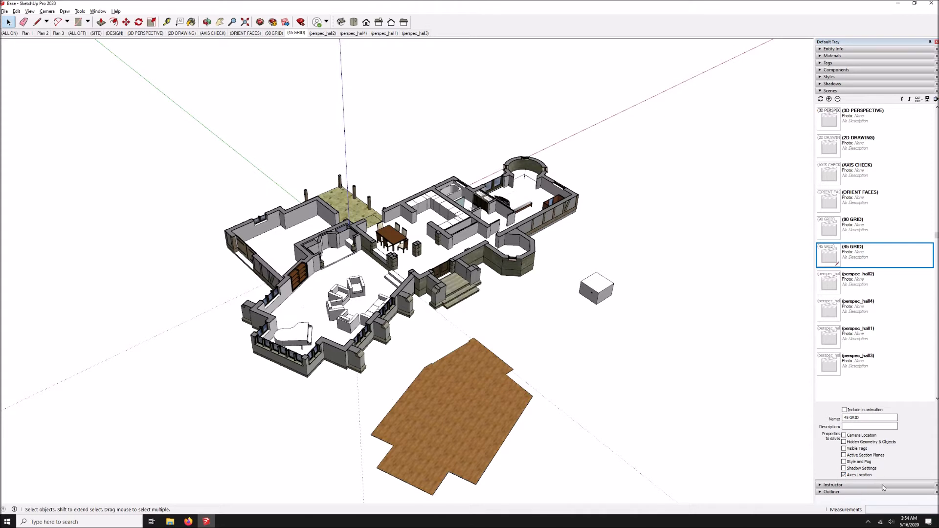
Place the axes origin at the base corner of the angled wing's wall, aligning the red and green axes with the adjoining base edges
{"action": "right_click", "coordinate": [560, 144]}
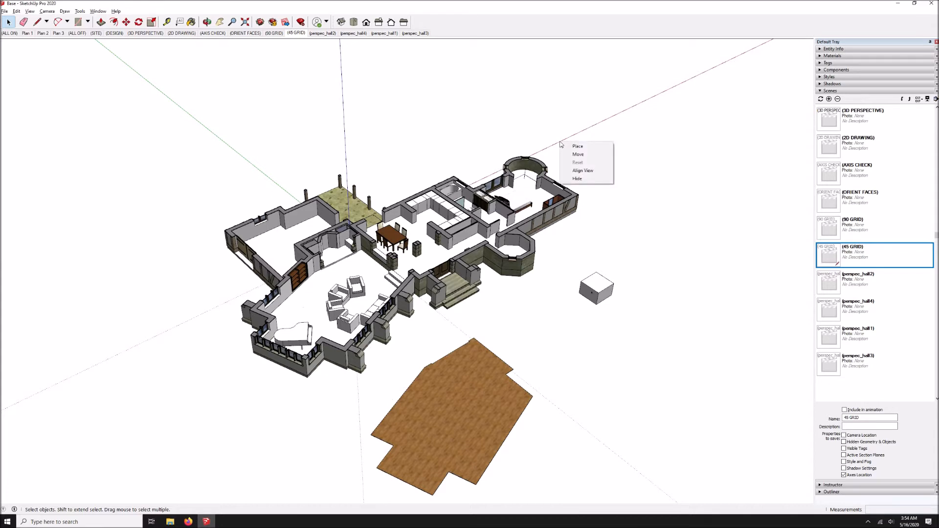
{"action": "left_click", "coordinate": [574, 148]}
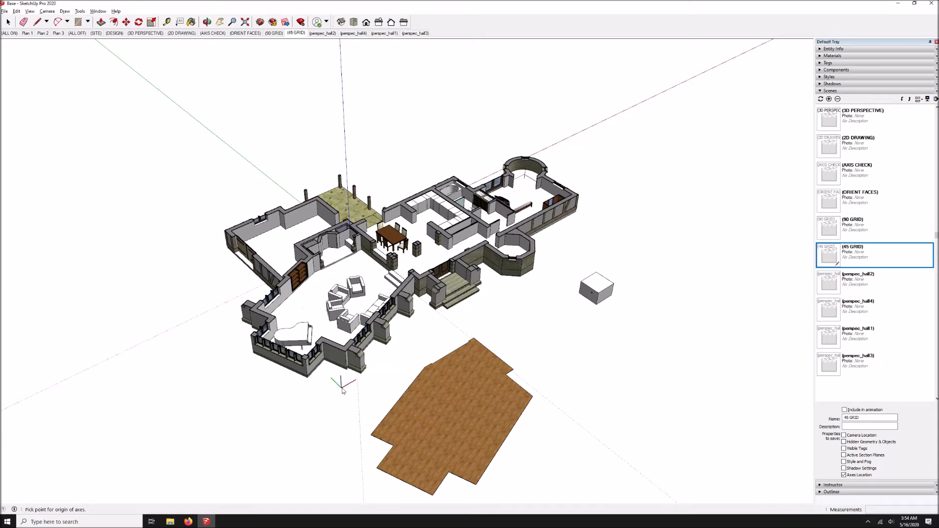
{"action": "scroll", "coordinate": [342, 388], "scroll_direction": "up", "scroll_amount": 2}
{"action": "scroll", "coordinate": [343, 389], "scroll_direction": "up", "scroll_amount": 5}
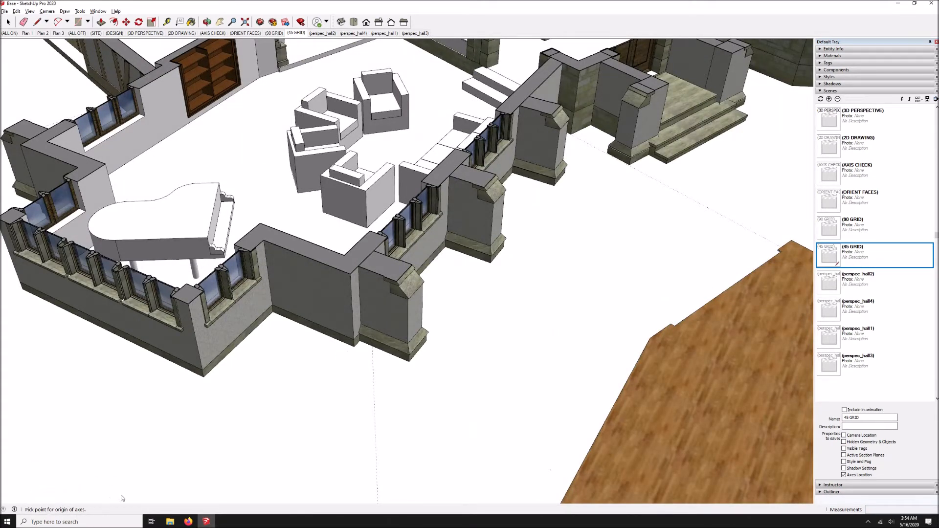
{"action": "scroll", "coordinate": [340, 359], "scroll_direction": "up", "scroll_amount": 5}
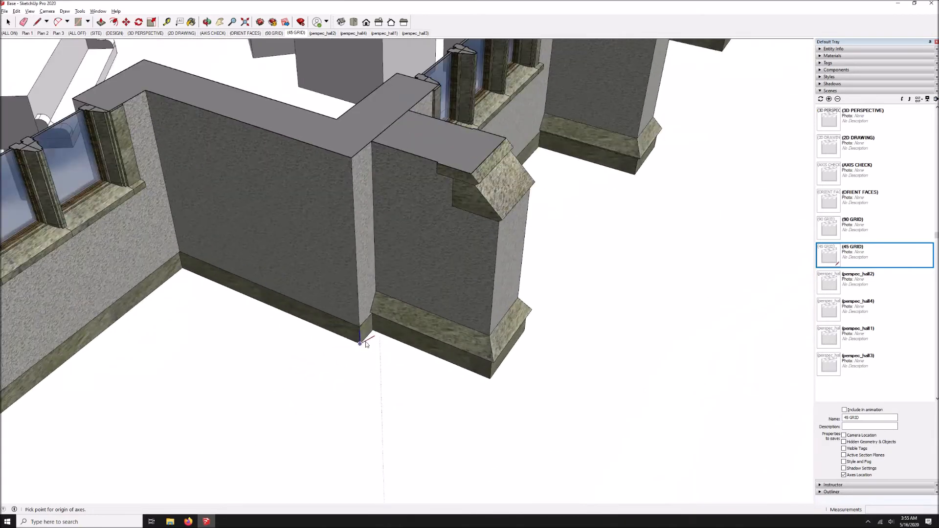
{"action": "scroll", "coordinate": [361, 347], "scroll_direction": "up", "scroll_amount": 2}
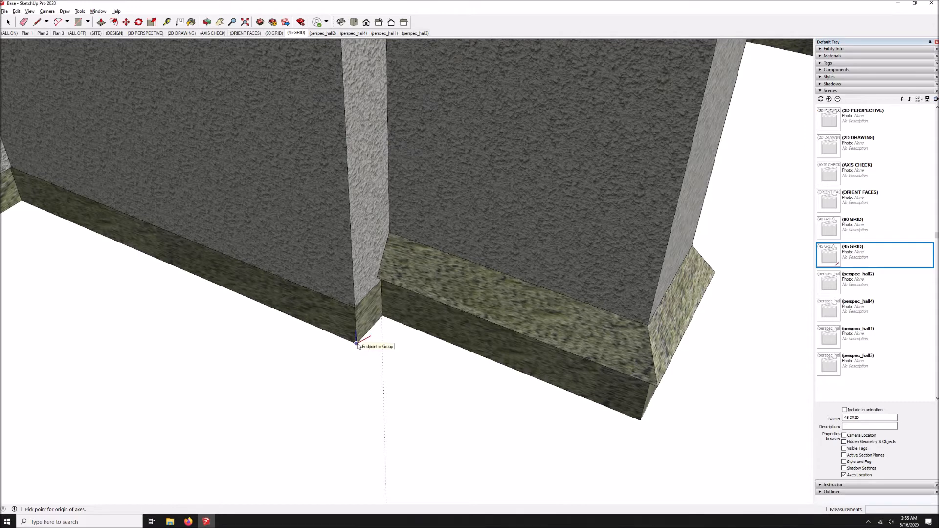
{"action": "left_click", "coordinate": [356, 343]}
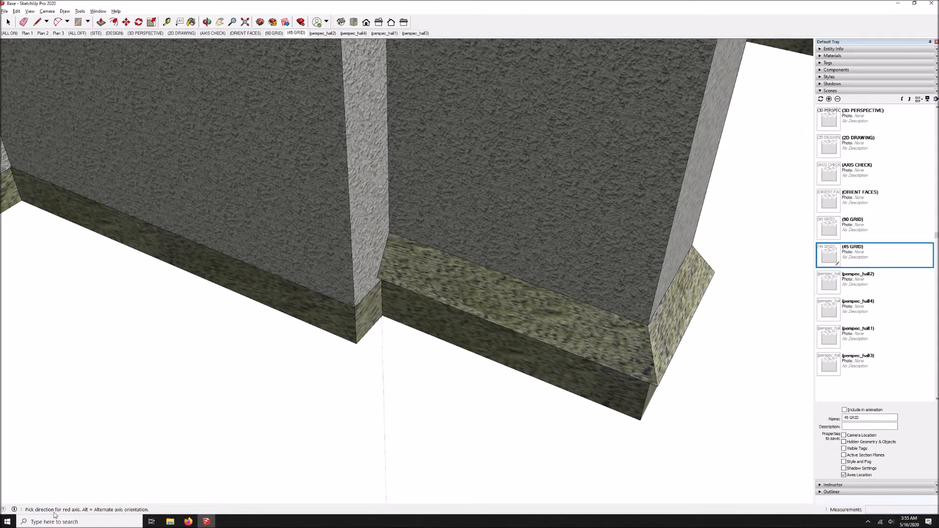
{"action": "left_click", "coordinate": [373, 328]}
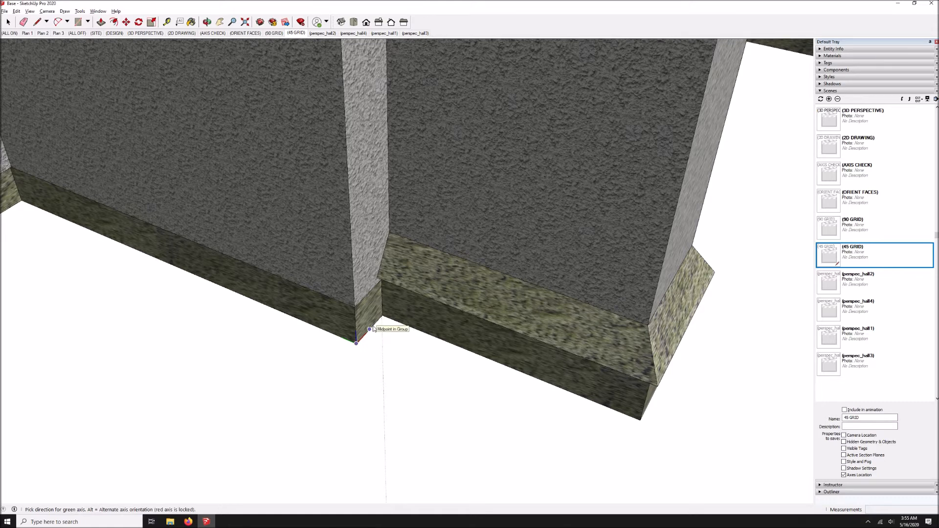
{"action": "left_click", "coordinate": [313, 330]}
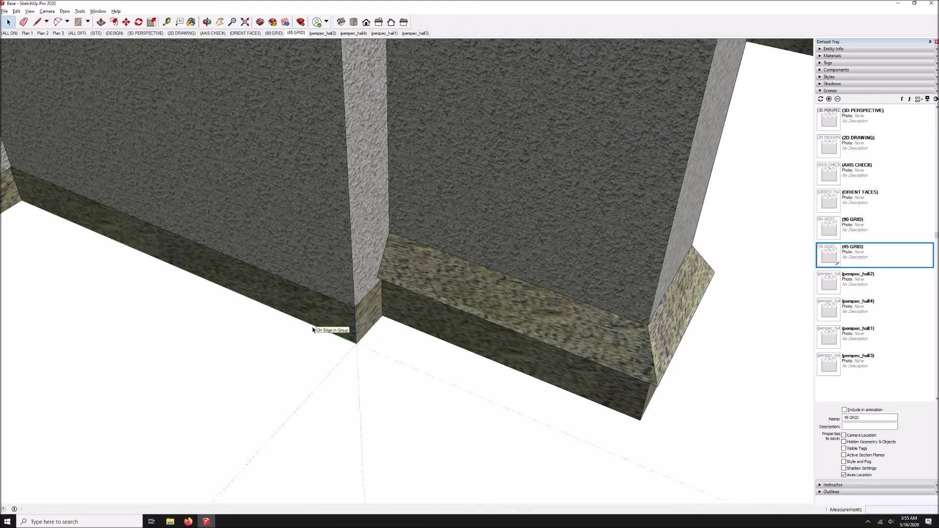
Update the (45 GRID) scene so it stores the new axes location
{"action": "scroll", "coordinate": [324, 335], "scroll_direction": "down", "scroll_amount": 10}
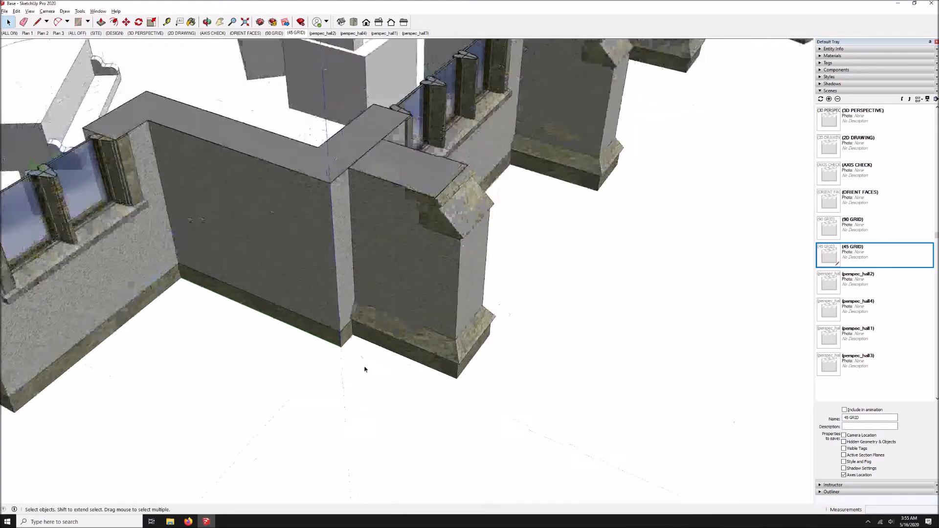
{"action": "scroll", "coordinate": [329, 376], "scroll_direction": "down", "scroll_amount": 10}
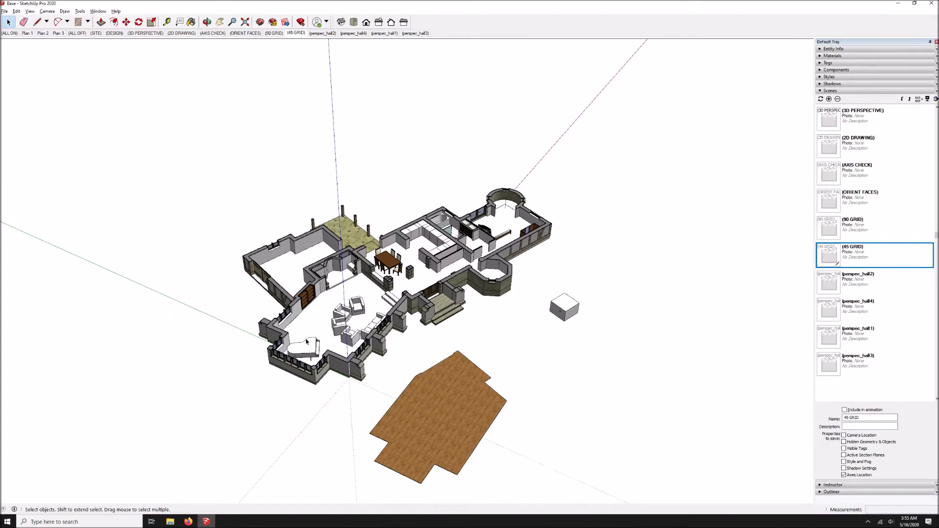
{"action": "right_click", "coordinate": [296, 34]}
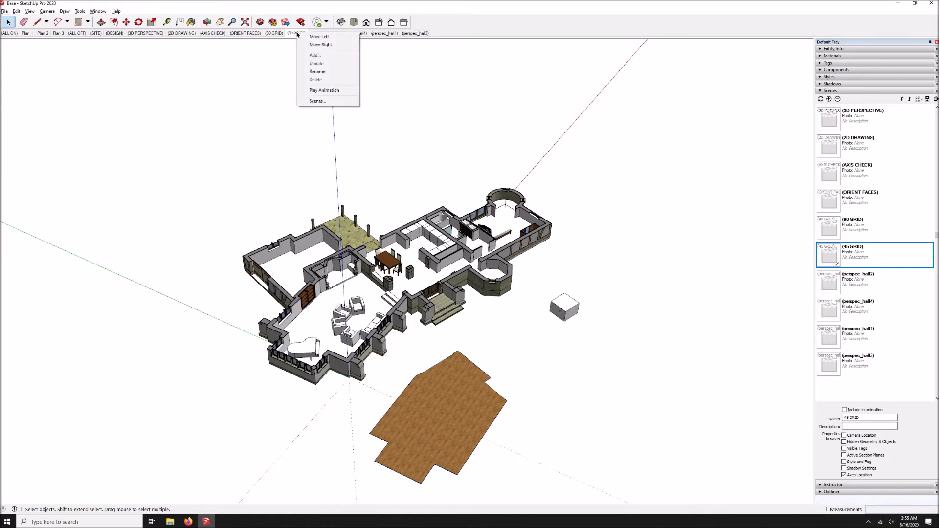
{"action": "left_click", "coordinate": [316, 64]}
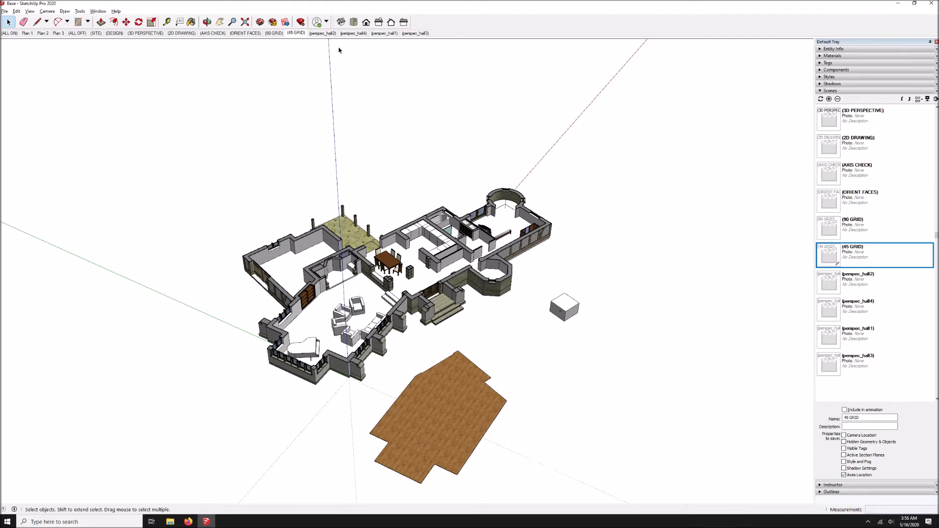
Show the axes over the Plan 1 view with the (45 GRID) scene, and switch them to the (90 GRID) scene
{"action": "left_click", "coordinate": [27, 33]}
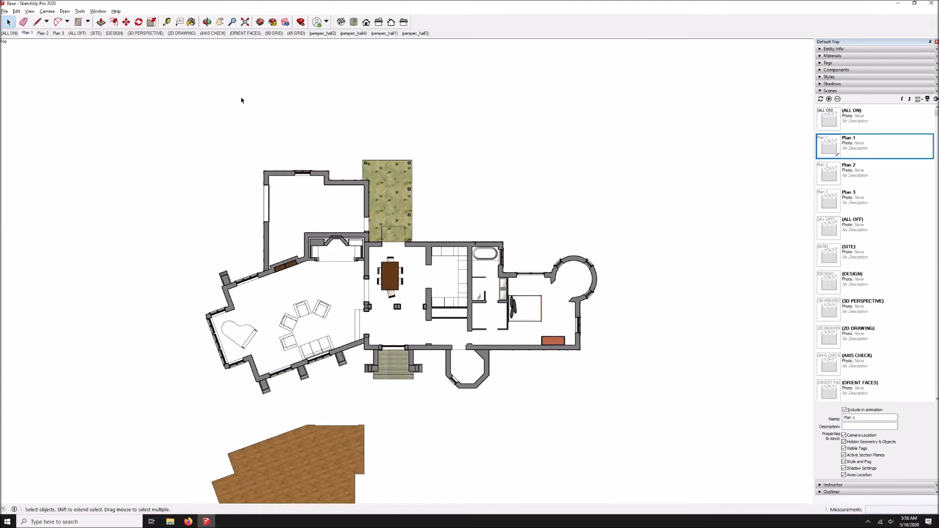
{"action": "left_click", "coordinate": [296, 33]}
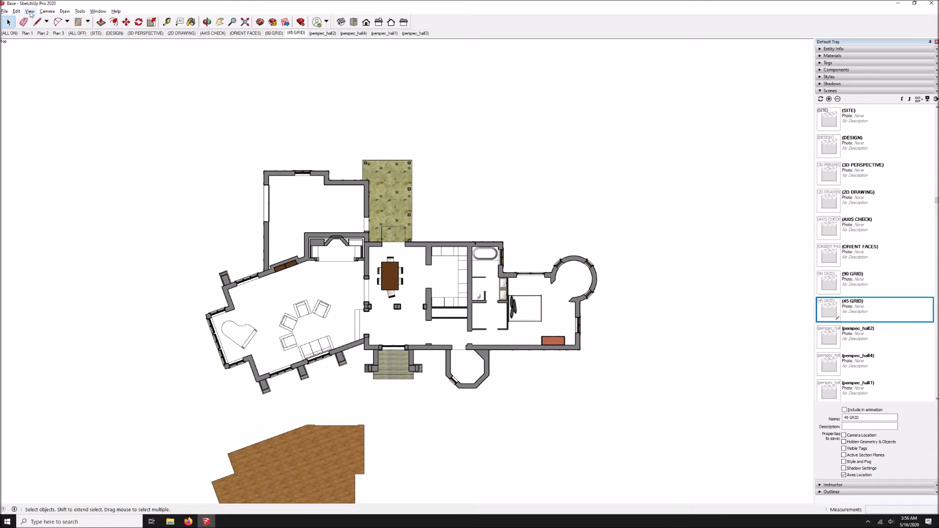
{"action": "left_click", "coordinate": [29, 12]}
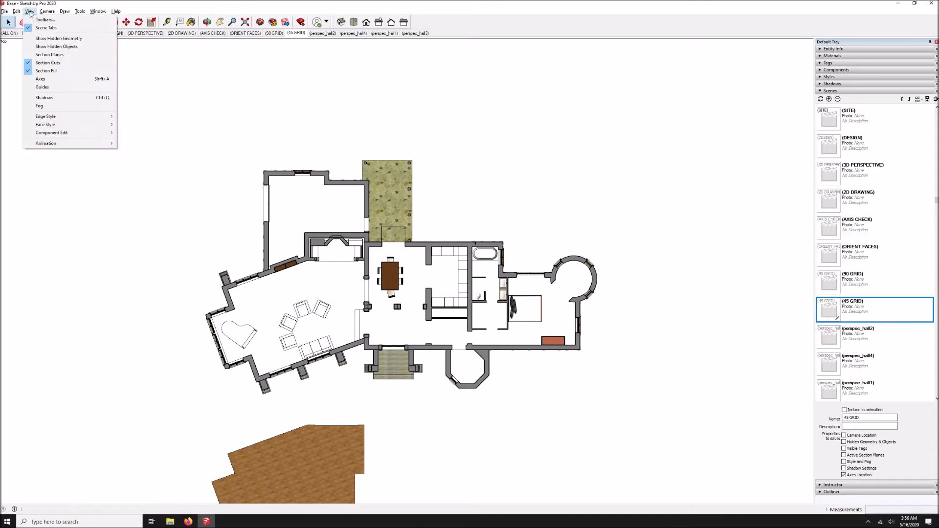
{"action": "left_click", "coordinate": [41, 79]}
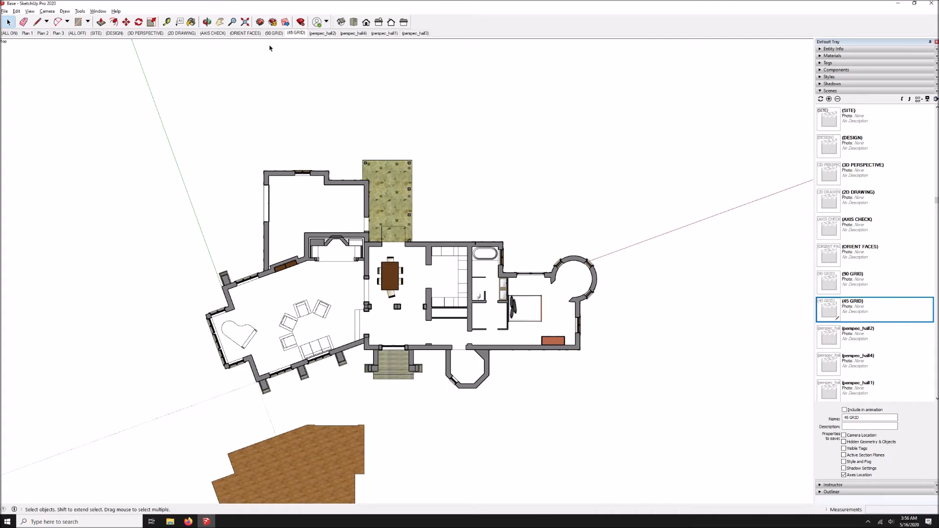
{"action": "left_click", "coordinate": [274, 34]}
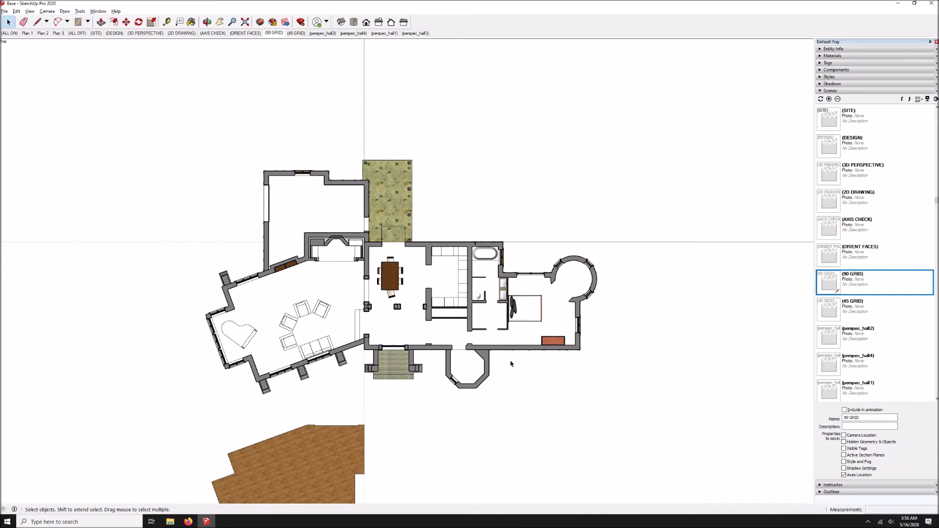
Examine the house and the separate wood floor in 3D against the (90 GRID) axes
{"action": "key", "text": "o"}
{"action": "left_click_drag", "start_coordinate": [385, 307], "coordinate": [447, 234]}
{"action": "scroll", "coordinate": [405, 317], "scroll_direction": "up", "scroll_amount": 2}
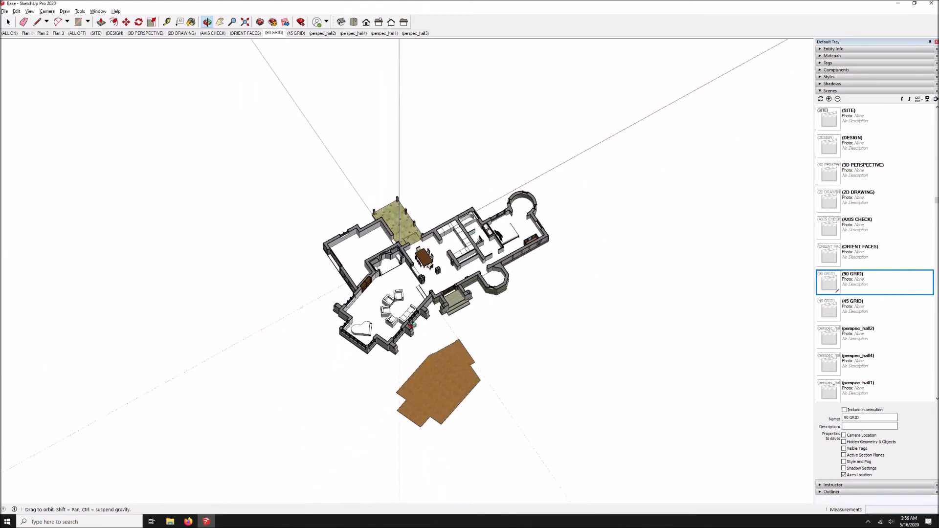
{"action": "scroll", "coordinate": [411, 323], "scroll_direction": "up", "scroll_amount": 3}
{"action": "scroll", "coordinate": [408, 323], "scroll_direction": "down", "scroll_amount": 1}
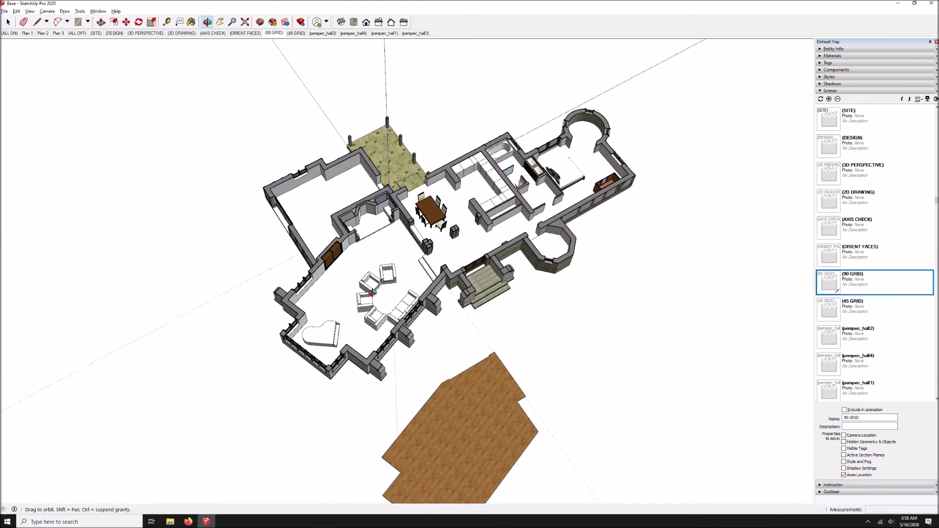
{"action": "scroll", "coordinate": [361, 231], "scroll_direction": "down", "scroll_amount": 1}
{"action": "left_click_drag", "start_coordinate": [351, 287], "coordinate": [348, 274]}
{"action": "key", "text": "space"}
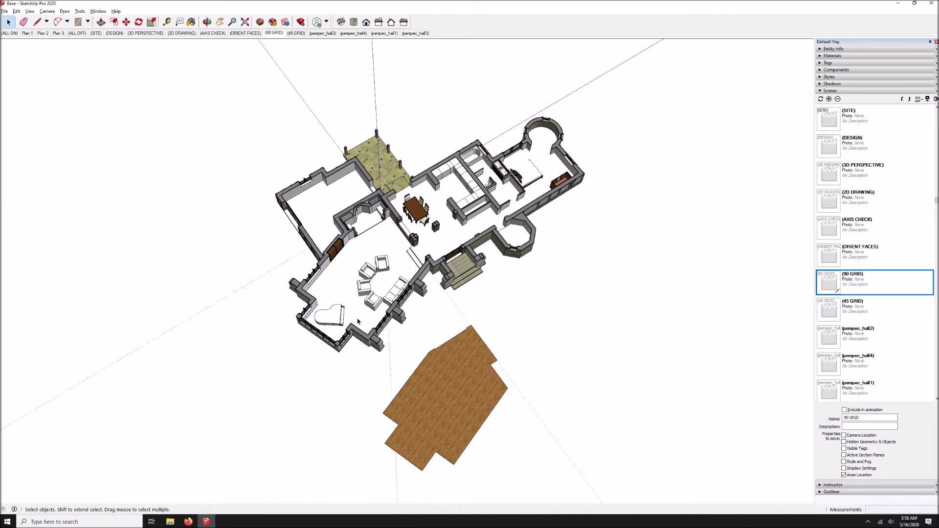
{"action": "scroll", "coordinate": [374, 296], "scroll_direction": "up", "scroll_amount": 3}
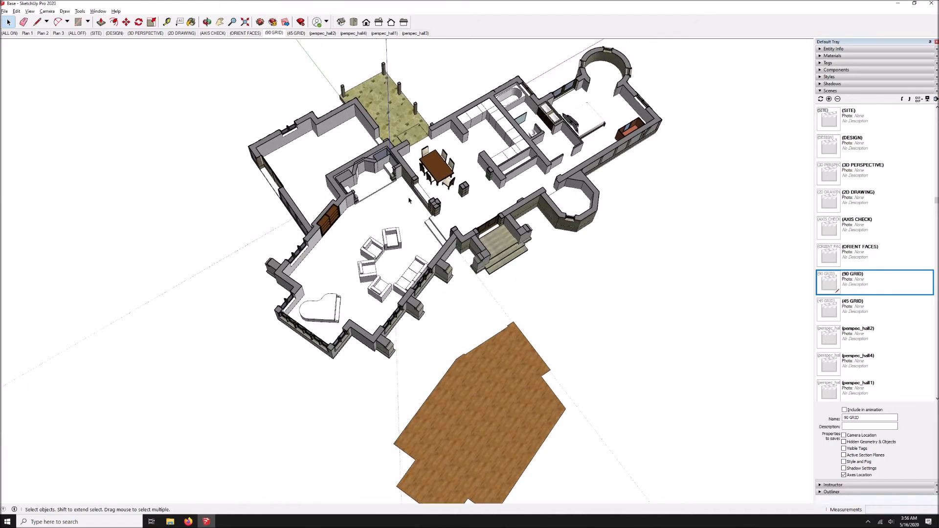
{"action": "scroll", "coordinate": [409, 200], "scroll_direction": "down", "scroll_amount": 2}
{"action": "scroll", "coordinate": [473, 391], "scroll_direction": "up", "scroll_amount": 2}
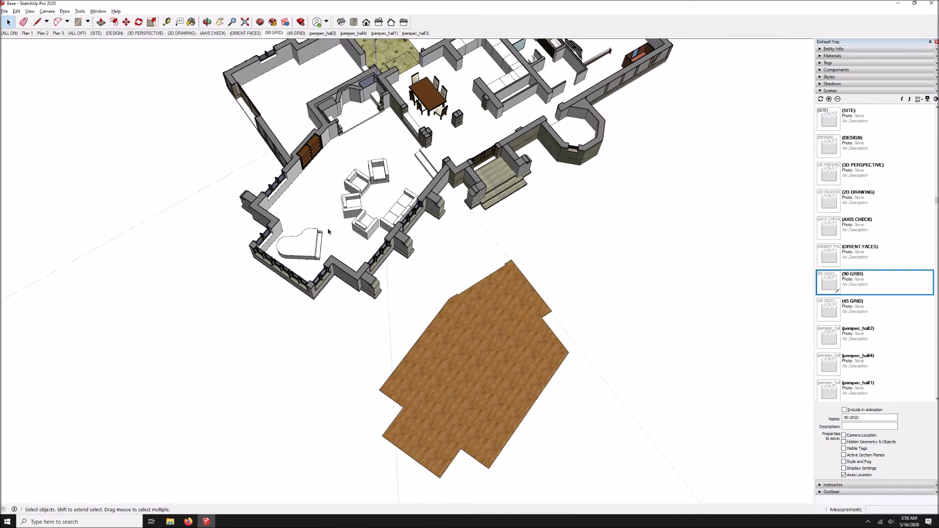
Collapse the Scenes settings and open the separate wood floor group for editing to inspect its plank texture
{"action": "left_click", "coordinate": [819, 92]}
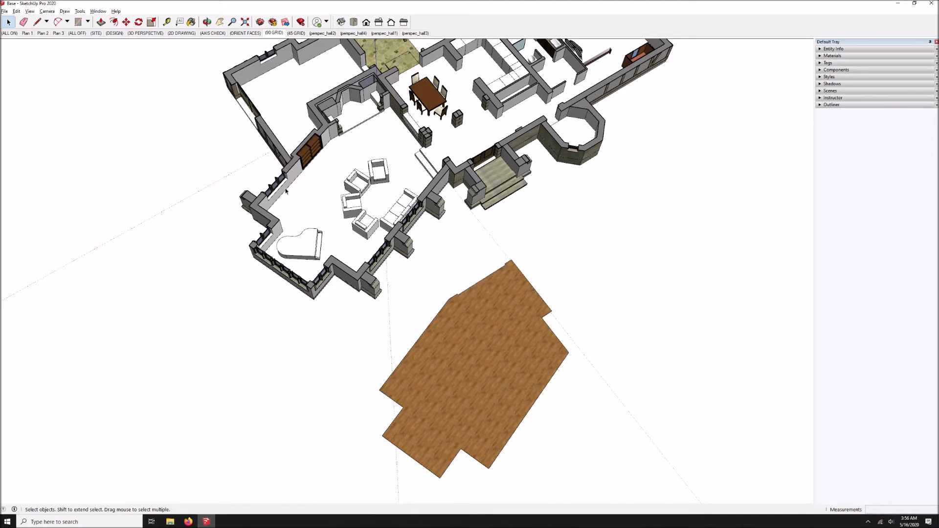
{"action": "scroll", "coordinate": [401, 215], "scroll_direction": "down", "scroll_amount": 2}
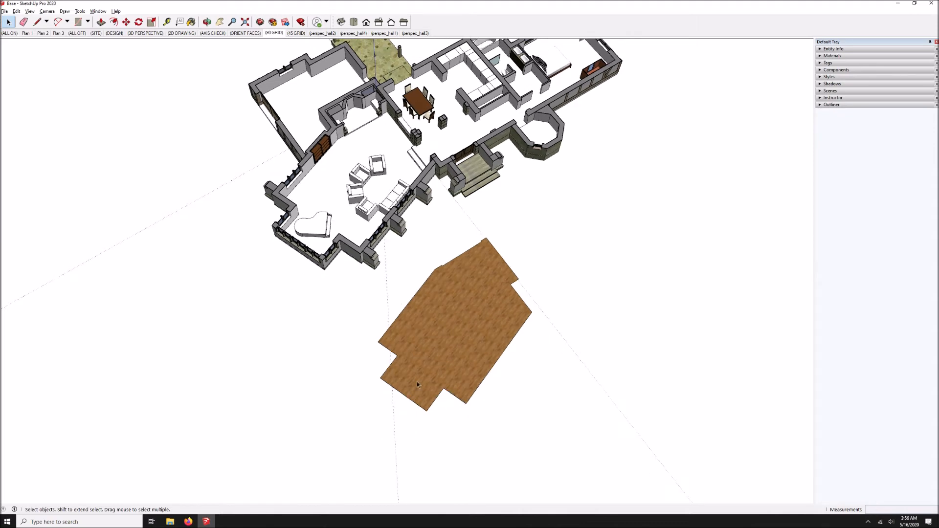
{"action": "scroll", "coordinate": [423, 393], "scroll_direction": "up", "scroll_amount": 3}
{"action": "scroll", "coordinate": [425, 386], "scroll_direction": "up", "scroll_amount": 4}
{"action": "middle_click_drag", "start_coordinate": [429, 342], "coordinate": [463, 256]}
{"action": "scroll", "coordinate": [455, 274], "scroll_direction": "up", "scroll_amount": 2}
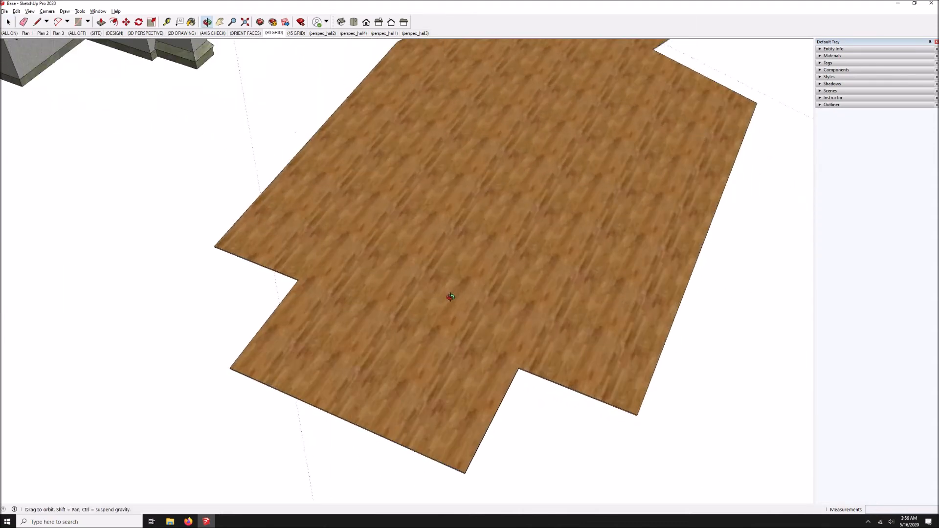
{"action": "left_click", "coordinate": [442, 331]}
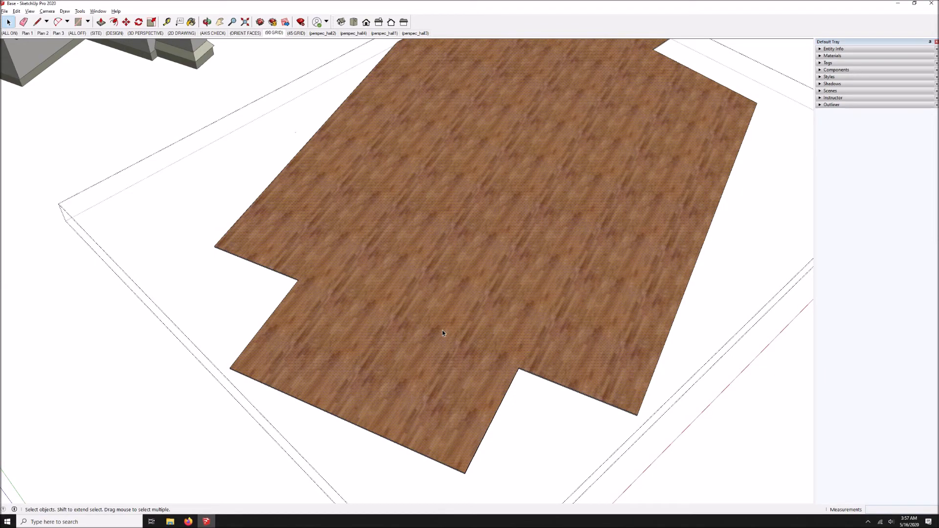
{"action": "scroll", "coordinate": [382, 402], "scroll_direction": "down", "scroll_amount": 4}
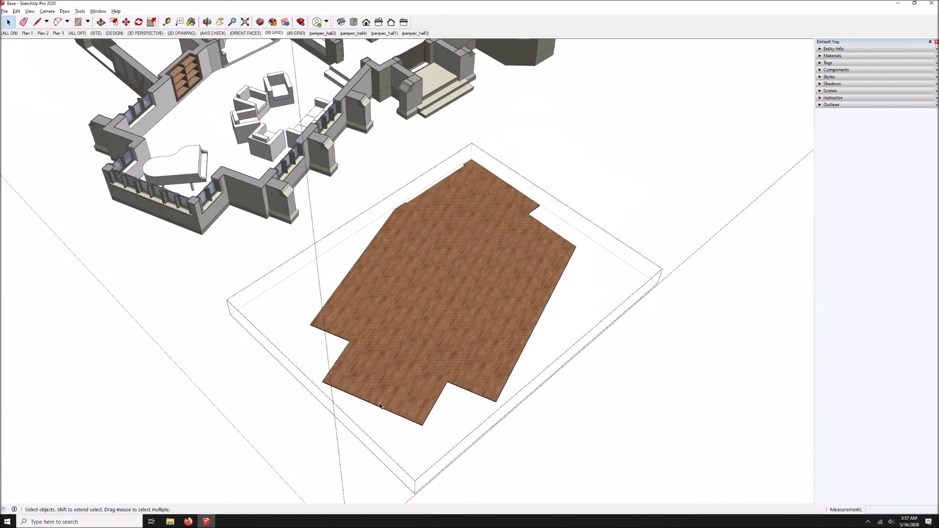
{"action": "scroll", "coordinate": [379, 405], "scroll_direction": "down", "scroll_amount": 3}
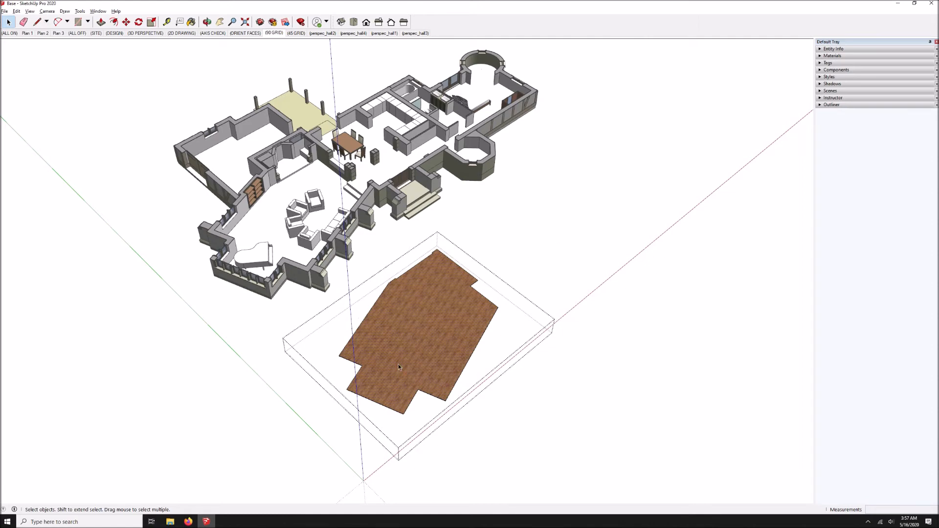
{"action": "scroll", "coordinate": [408, 375], "scroll_direction": "up", "scroll_amount": 10}
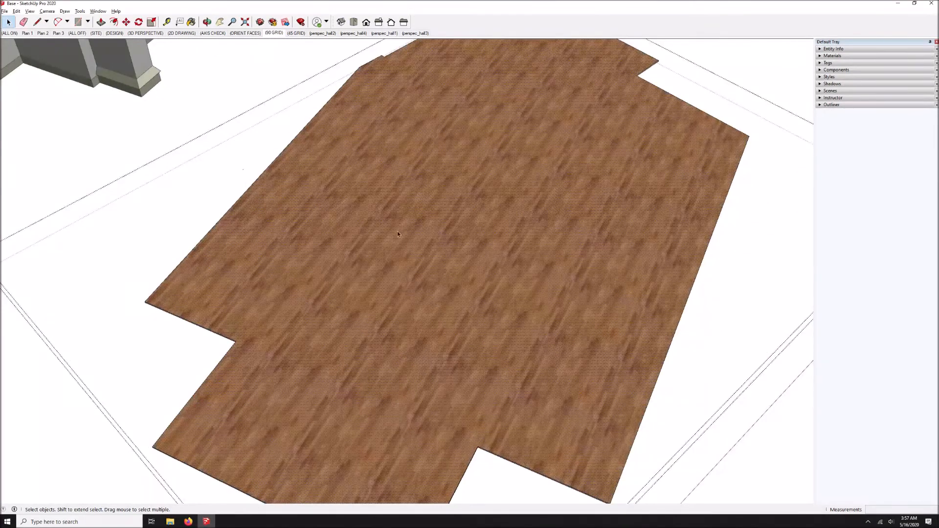
Start positioning the wood texture on the floor face and move its red origin pin to the inner corner of the front notch
{"action": "left_click", "coordinate": [822, 57]}
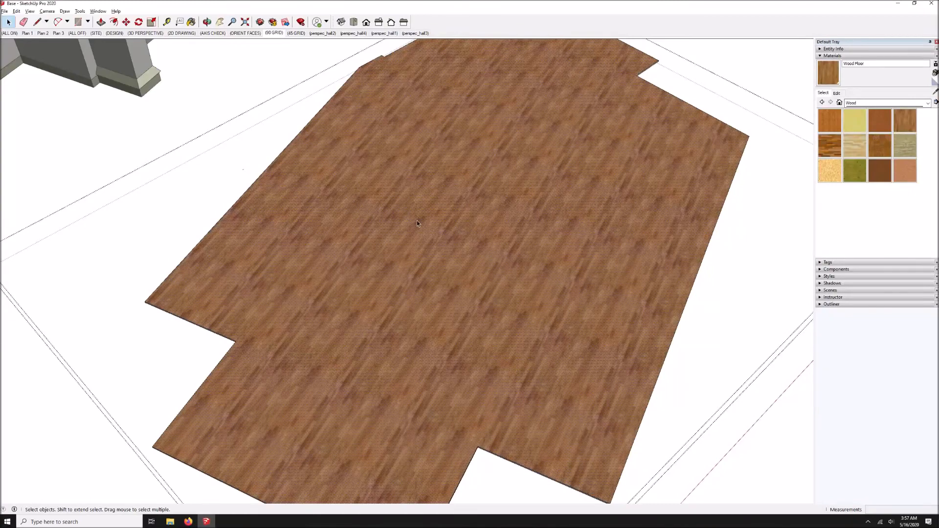
{"action": "right_click", "coordinate": [427, 231]}
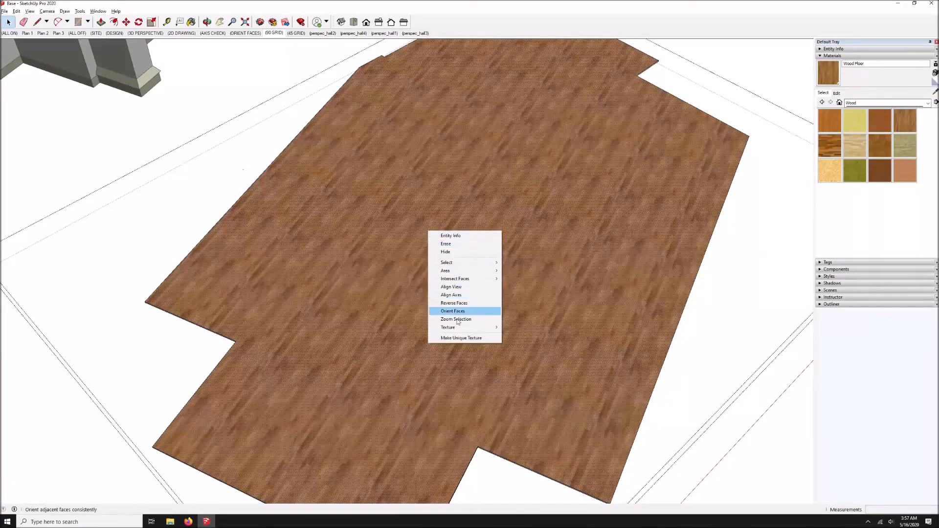
{"action": "mouse_move", "coordinate": [455, 330]}
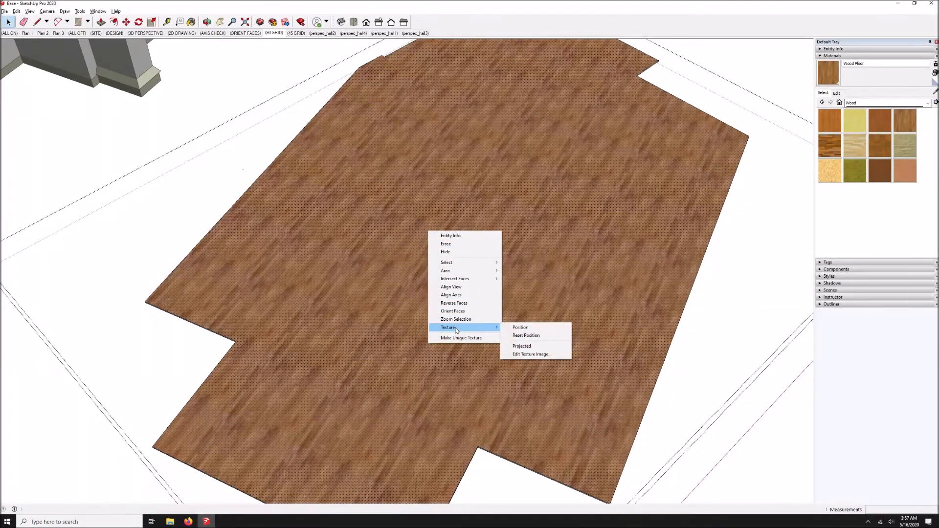
{"action": "left_click", "coordinate": [520, 327]}
{"action": "scroll", "coordinate": [461, 194], "scroll_direction": "down", "scroll_amount": 3}
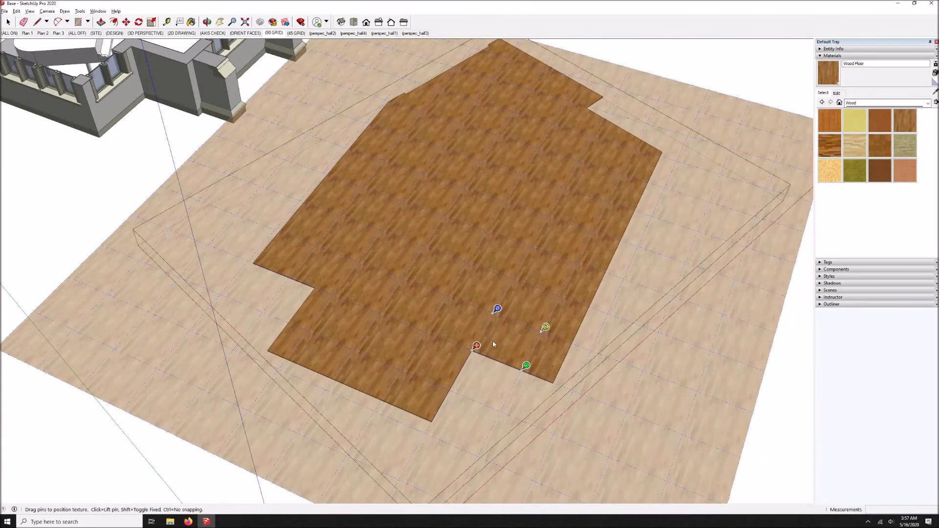
{"action": "mouse_move", "coordinate": [473, 339]}
{"action": "left_mouse_down"}
{"action": "mouse_move", "coordinate": [452, 304]}
{"action": "mouse_move", "coordinate": [425, 293]}
{"action": "mouse_move", "coordinate": [480, 289]}
{"action": "mouse_move", "coordinate": [475, 333]}
{"action": "left_mouse_up"}
{"action": "scroll", "coordinate": [451, 343], "scroll_direction": "up", "scroll_amount": 5}
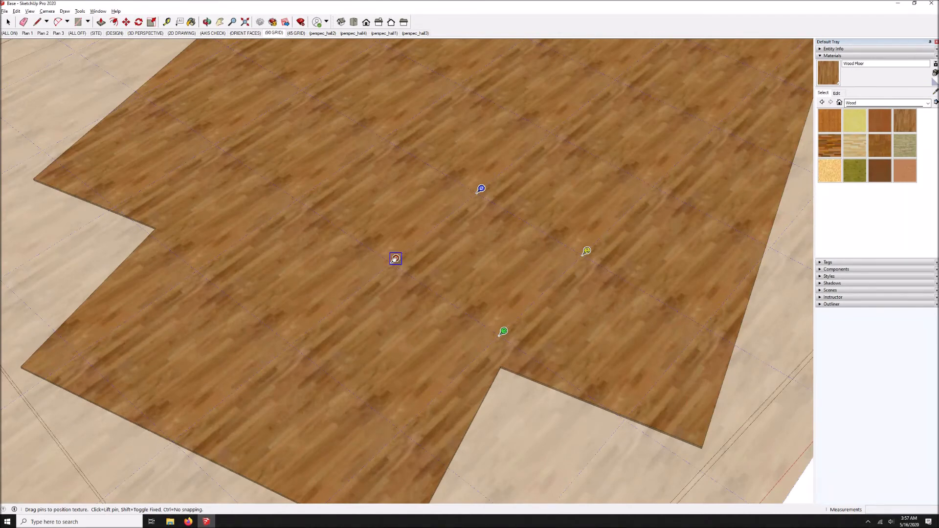
{"action": "left_click_drag", "start_coordinate": [396, 260], "coordinate": [506, 364]}
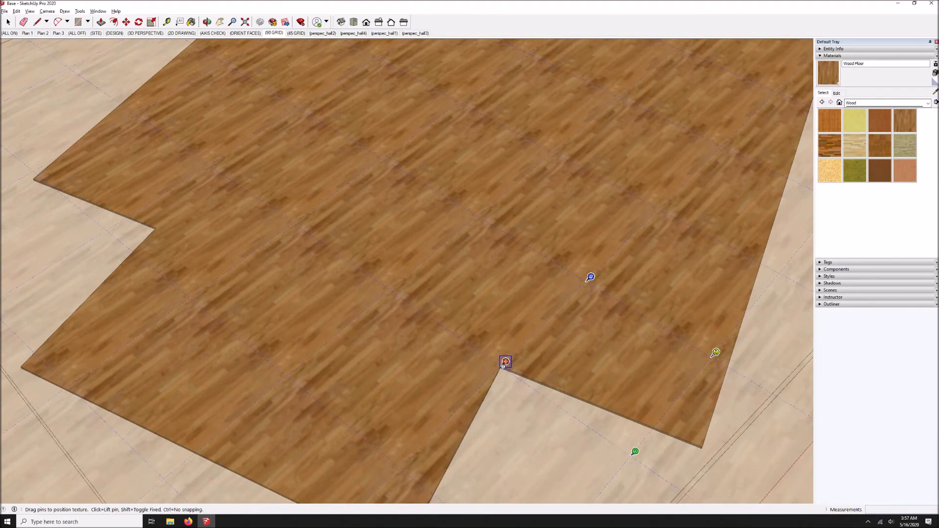
Rotate the wood texture with the green pin to align it with the short floor edge from the notch corner, and finish positioning
{"action": "scroll", "coordinate": [496, 362], "scroll_direction": "down", "scroll_amount": 1}
{"action": "scroll", "coordinate": [496, 362], "scroll_direction": "down", "scroll_amount": 2}
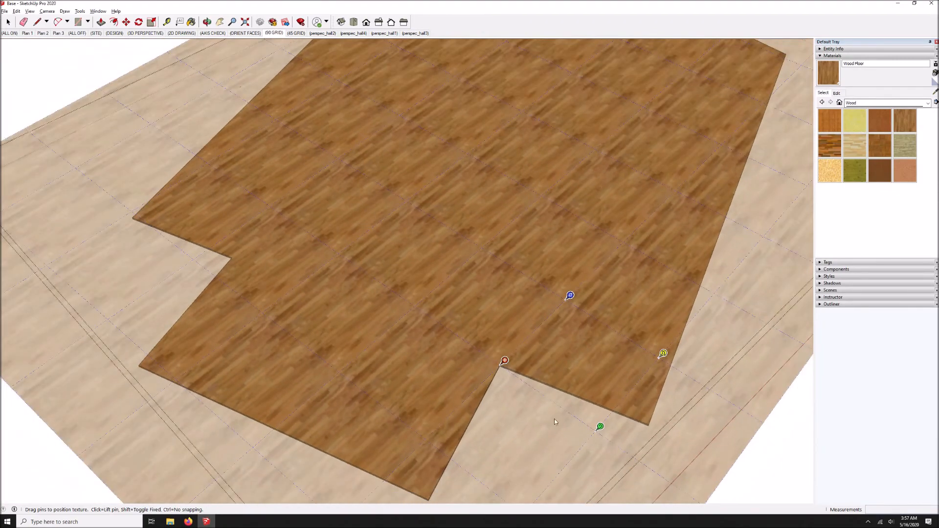
{"action": "scroll", "coordinate": [598, 429], "scroll_direction": "up", "scroll_amount": 3}
{"action": "left_click_drag", "start_coordinate": [599, 428], "coordinate": [625, 388]}
{"action": "scroll", "coordinate": [477, 344], "scroll_direction": "down", "scroll_amount": 3}
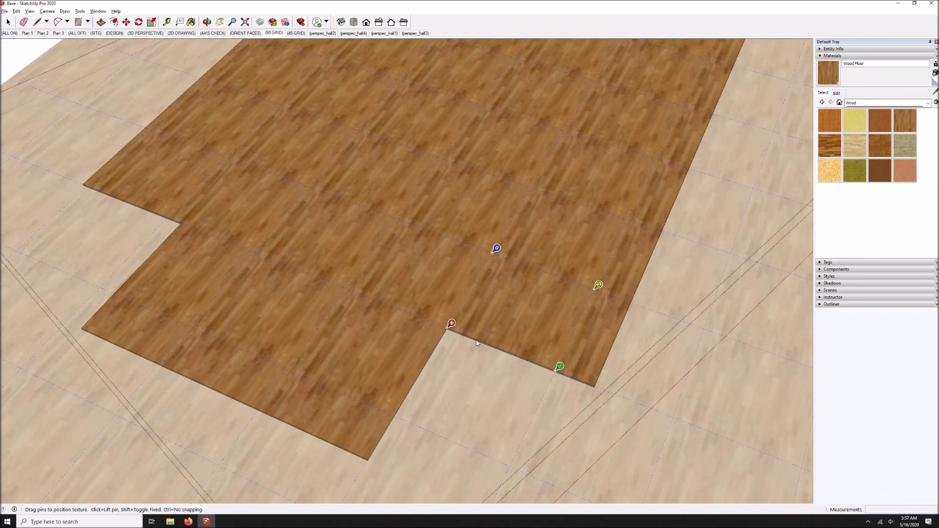
{"action": "scroll", "coordinate": [477, 344], "scroll_direction": "down", "scroll_amount": 2}
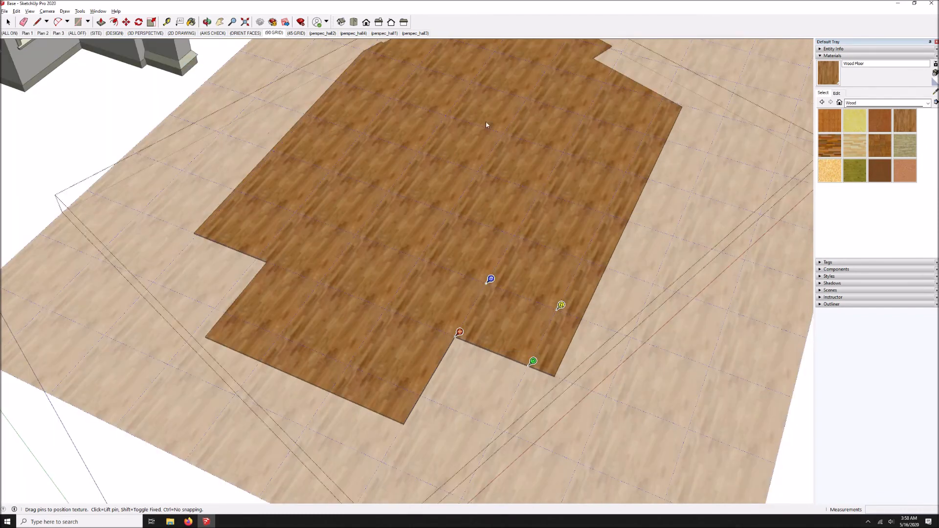
{"action": "right_click", "coordinate": [479, 211]}
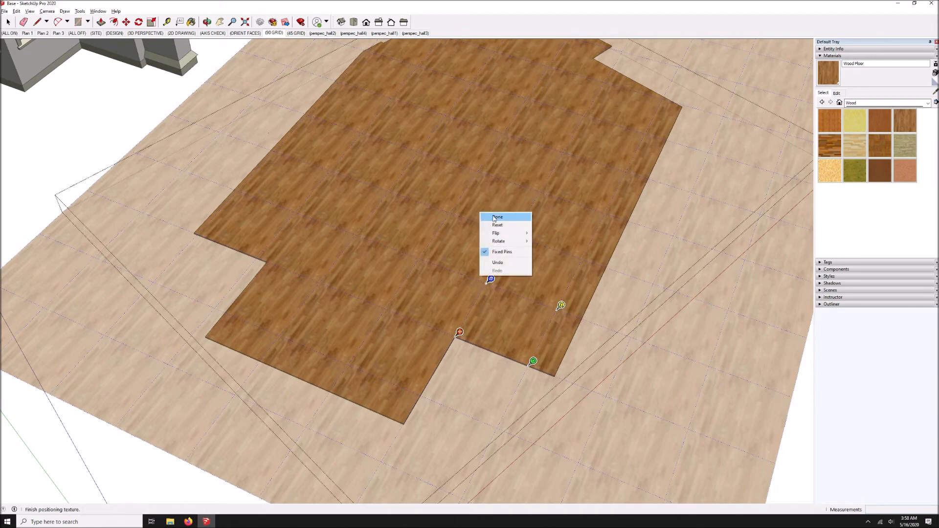
{"action": "left_click", "coordinate": [494, 218]}
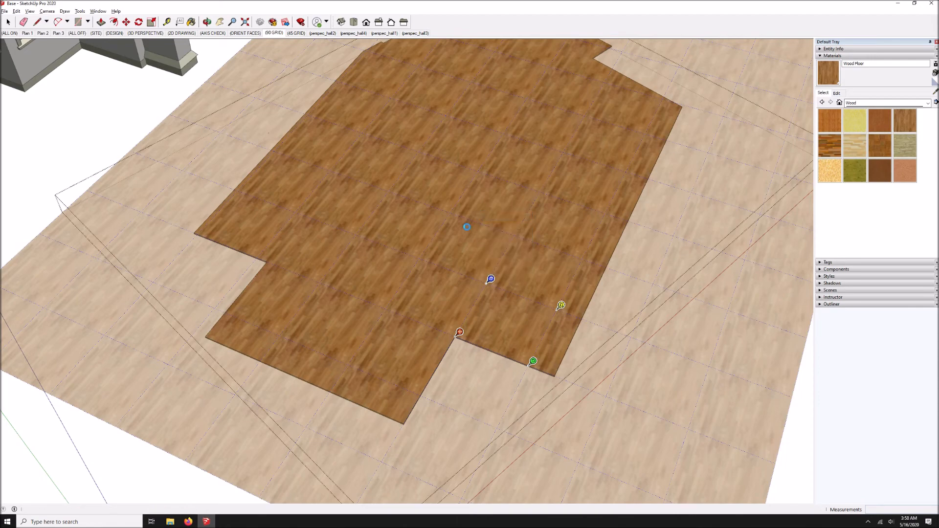
Exit the floor group and compare the axes by switching to the (45 GRID) scene and back to (90 GRID)
{"action": "scroll", "coordinate": [465, 230], "scroll_direction": "down", "scroll_amount": 5}
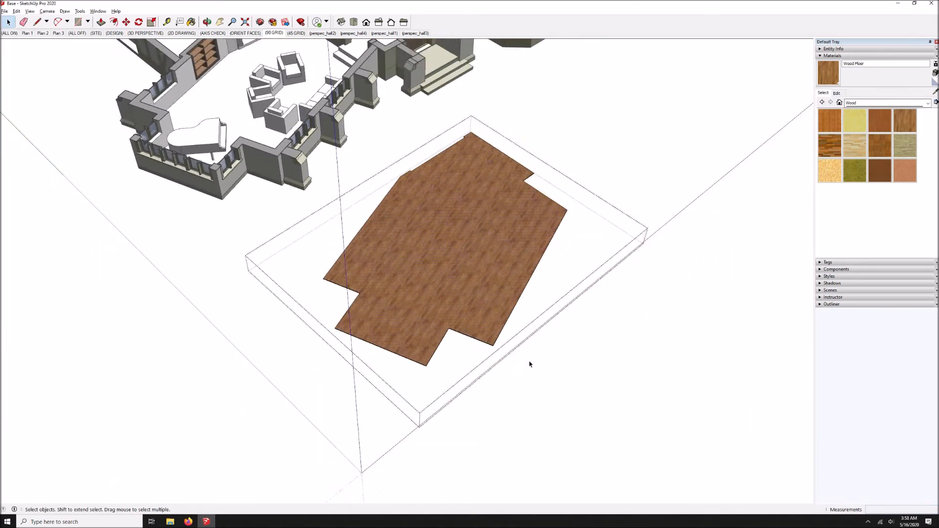
{"action": "scroll", "coordinate": [510, 381], "scroll_direction": "down", "scroll_amount": 3}
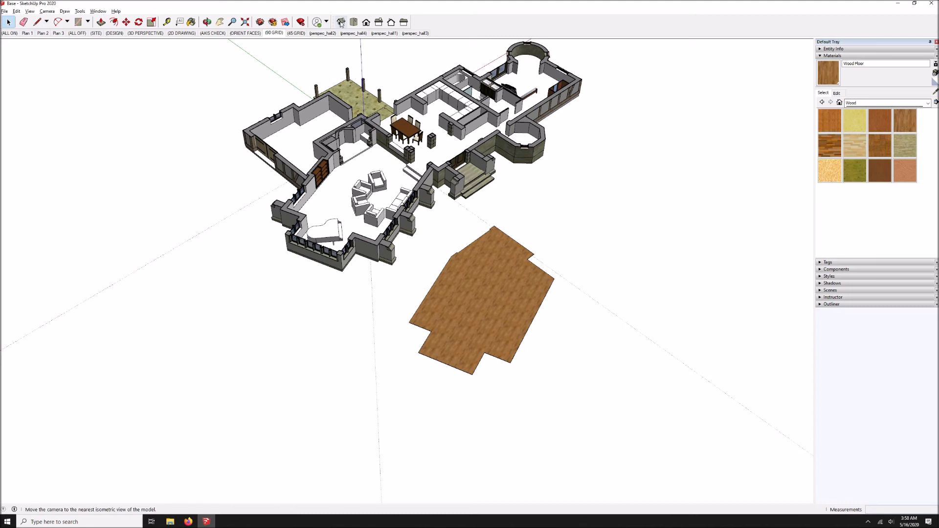
{"action": "left_click", "coordinate": [299, 34]}
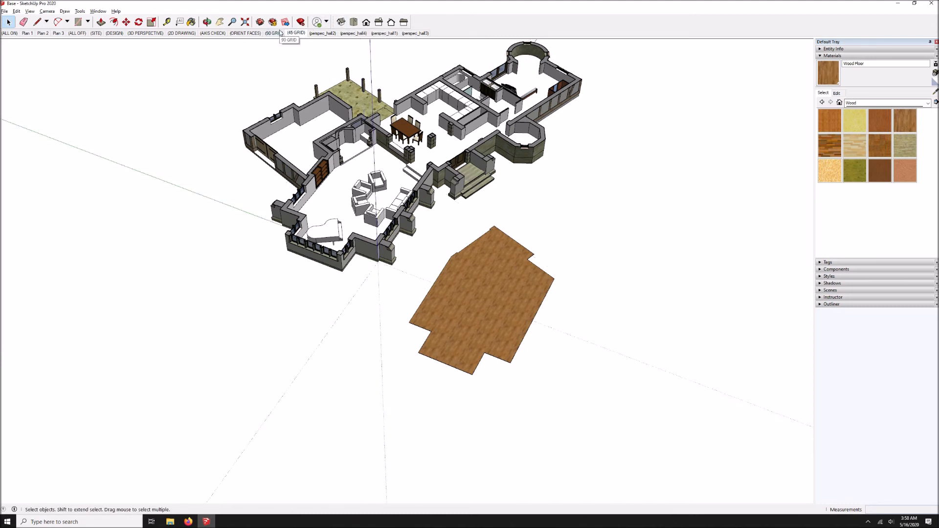
{"action": "left_click", "coordinate": [280, 34]}
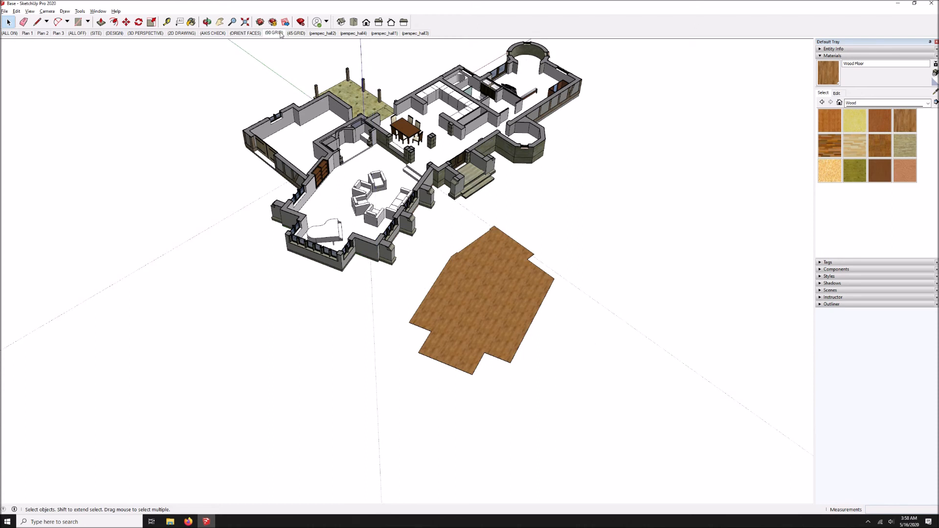